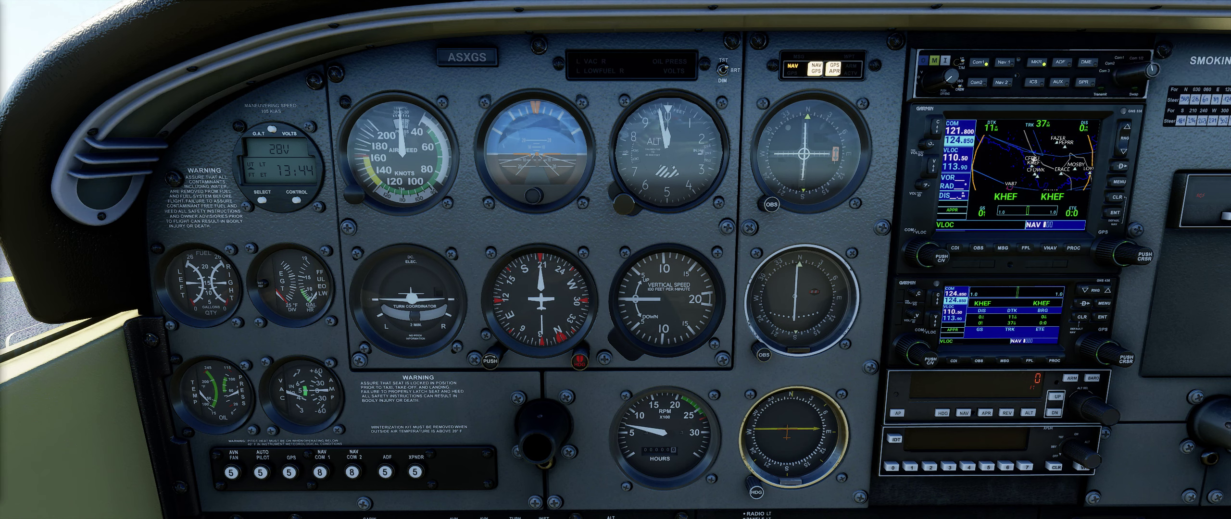
# - Drag the browser window with the RNAV (GPS) RWY 16L approach chart over the cockpit view
pyautogui.moveTo(0, 81); pyautogui.dragTo(353, 31)
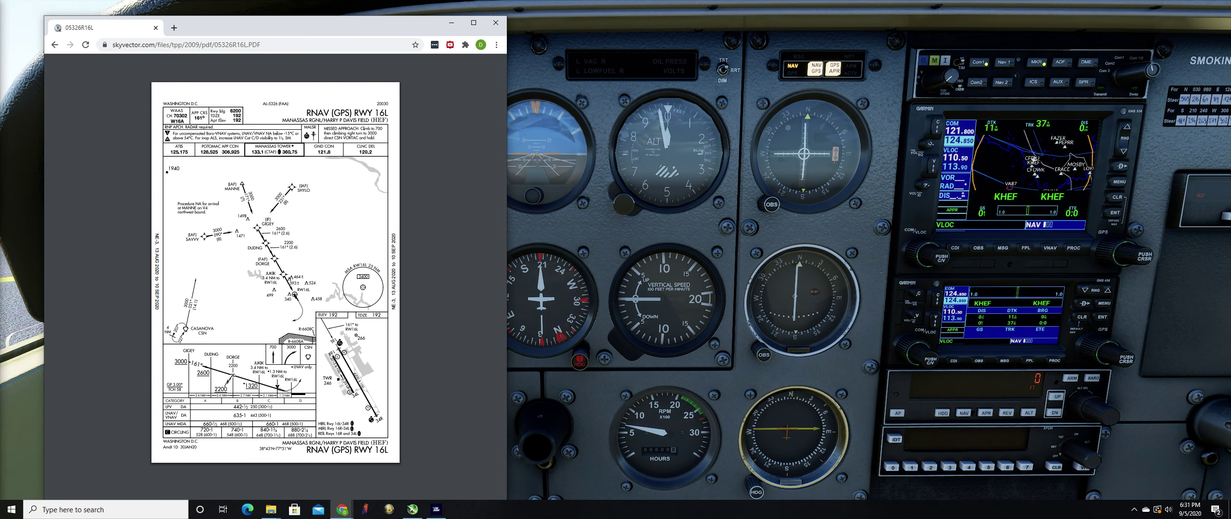
# - Close the RNAV (GPS) RWY 16L and ILS or LOC RWY 1R charts, returning to 'khef 16L skyvector' results
pyautogui.moveTo(0, 63); pyautogui.dragTo(401, 54)
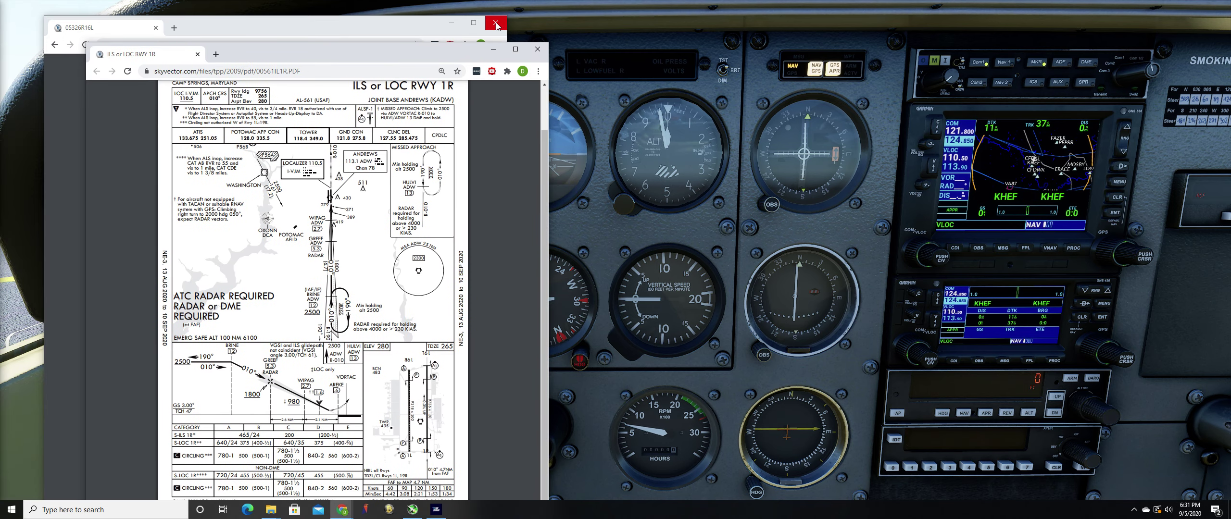
pyautogui.click(497, 24)
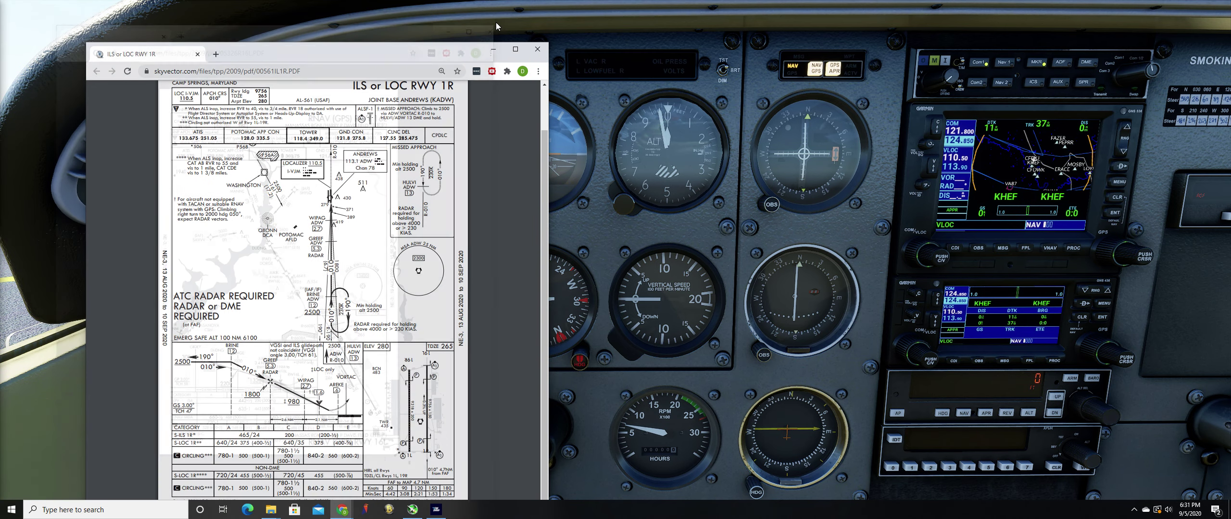
pyautogui.click(538, 50)
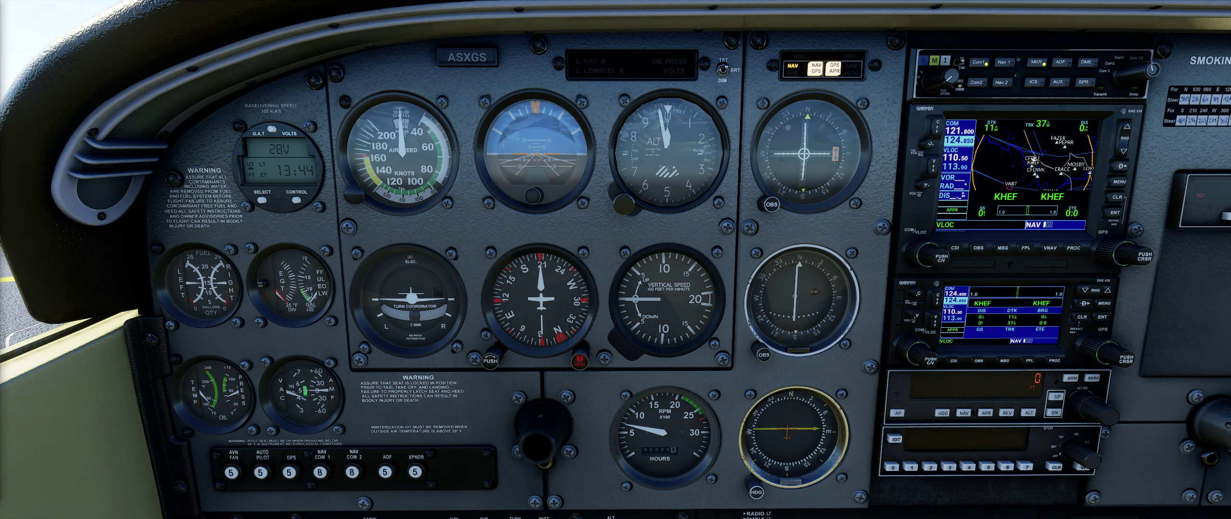
pyautogui.hotkey('alt', 'Tab')
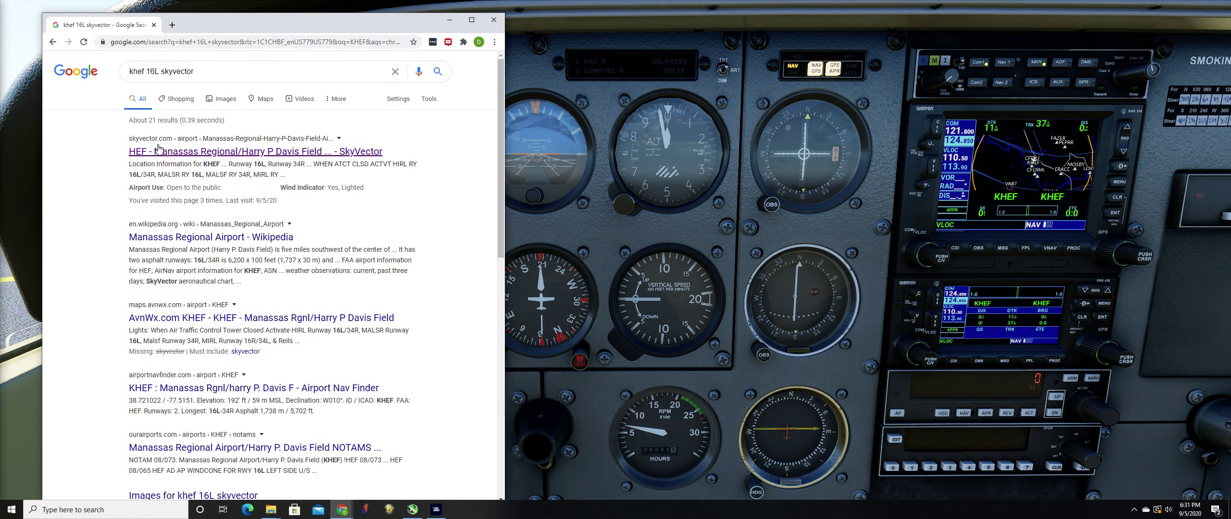
# - Open the ILS or LOC RWY 16L chart from SkyVector's Manassas Regional page
pyautogui.click(171, 152)
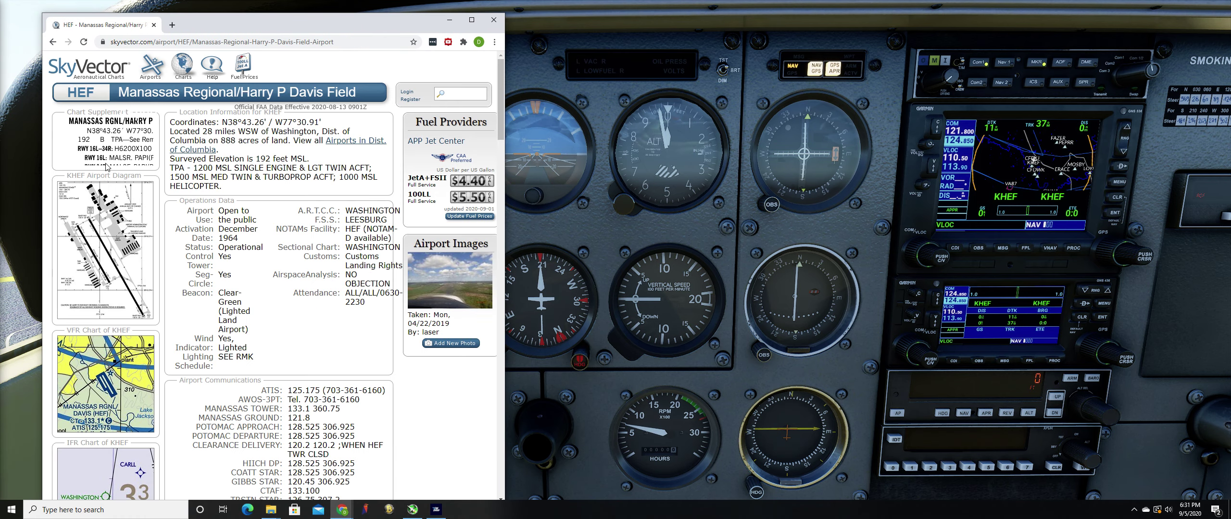
pyautogui.scroll(-10, 210, 264)
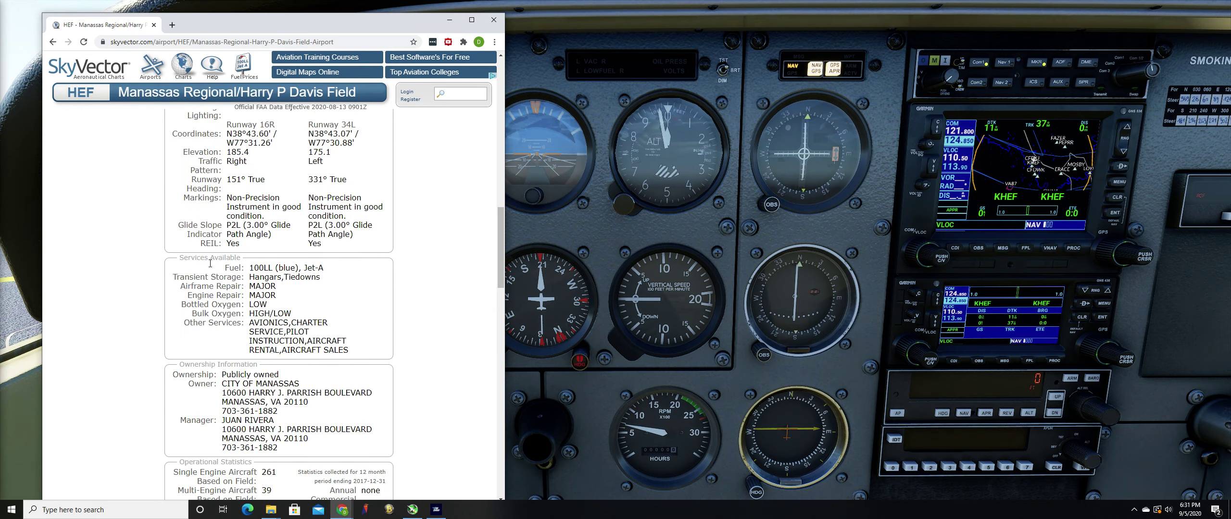
pyautogui.scroll(-15, 210, 264)
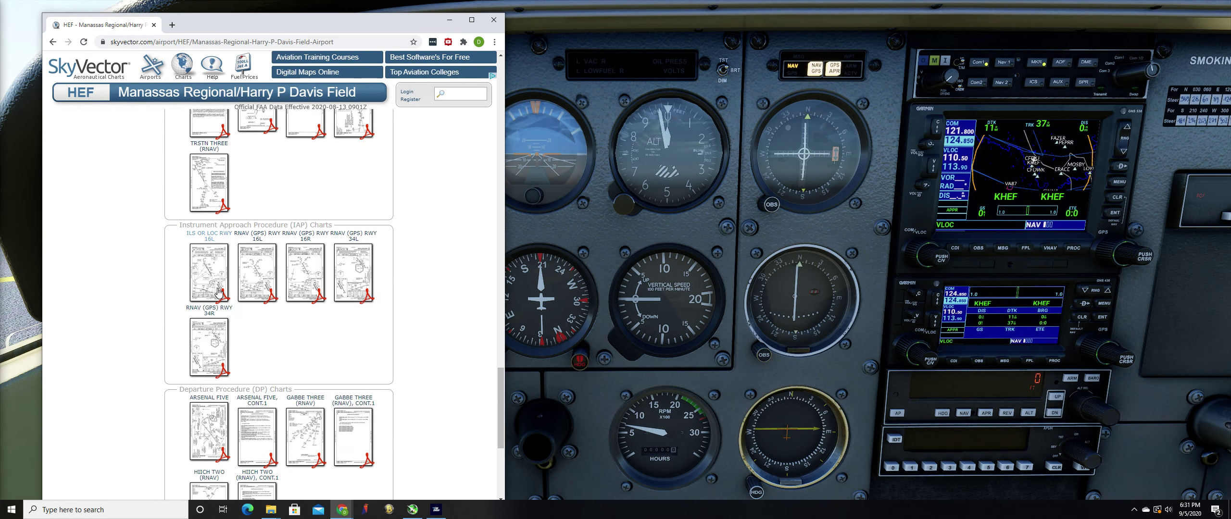
pyautogui.click(212, 240)
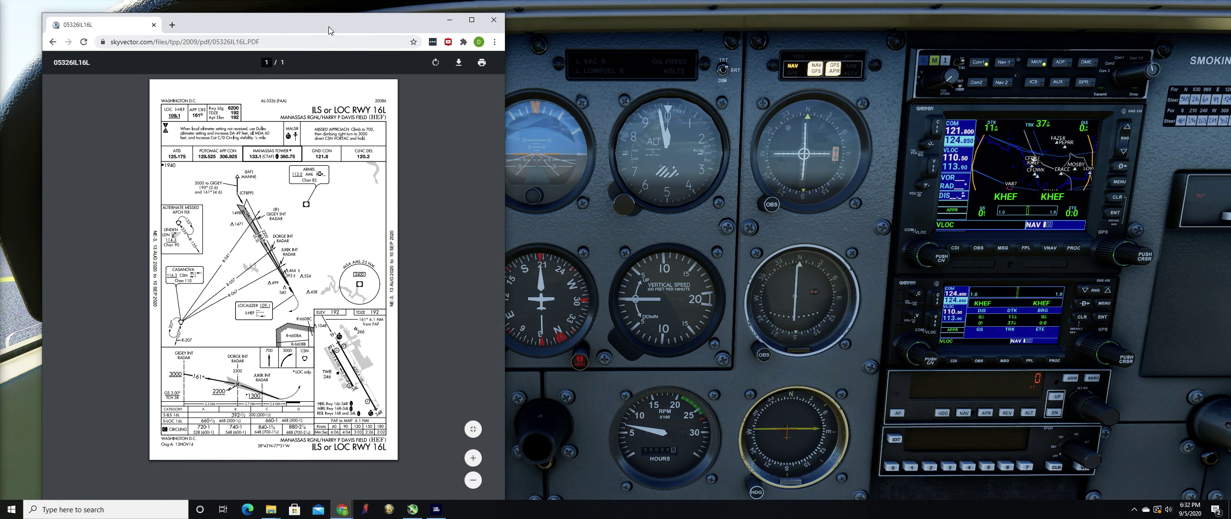
# - Reposition the chart window, then minimize it so the cockpit fills the screen
pyautogui.moveTo(329, 31); pyautogui.dragTo(311, 24)
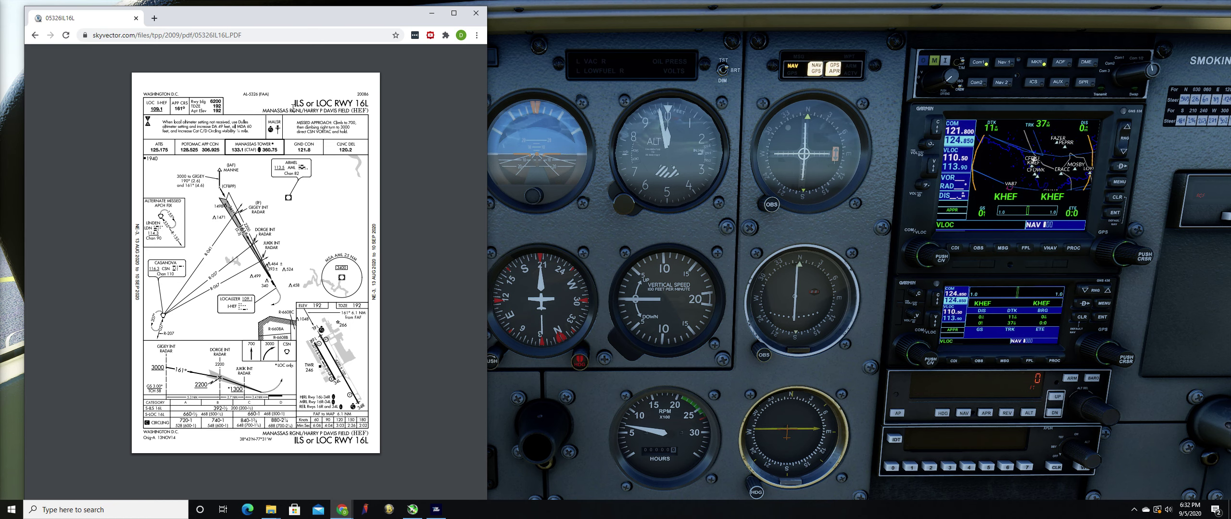
pyautogui.moveTo(347, 19)
pyautogui.mouseDown()
pyautogui.moveTo(313, 37)
pyautogui.moveTo(344, 15)
pyautogui.mouseUp()
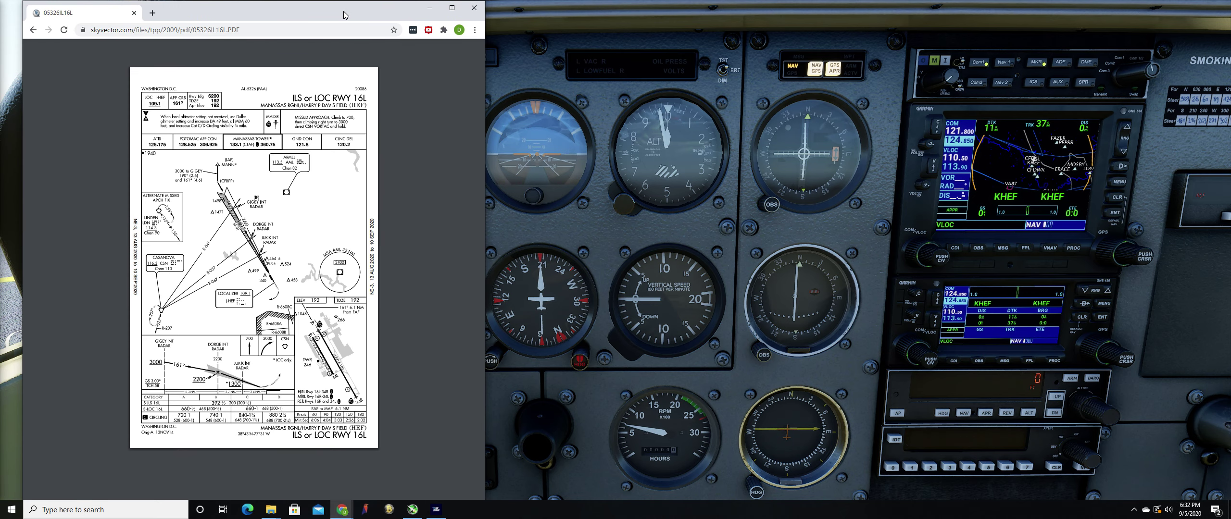
pyautogui.click(430, 8)
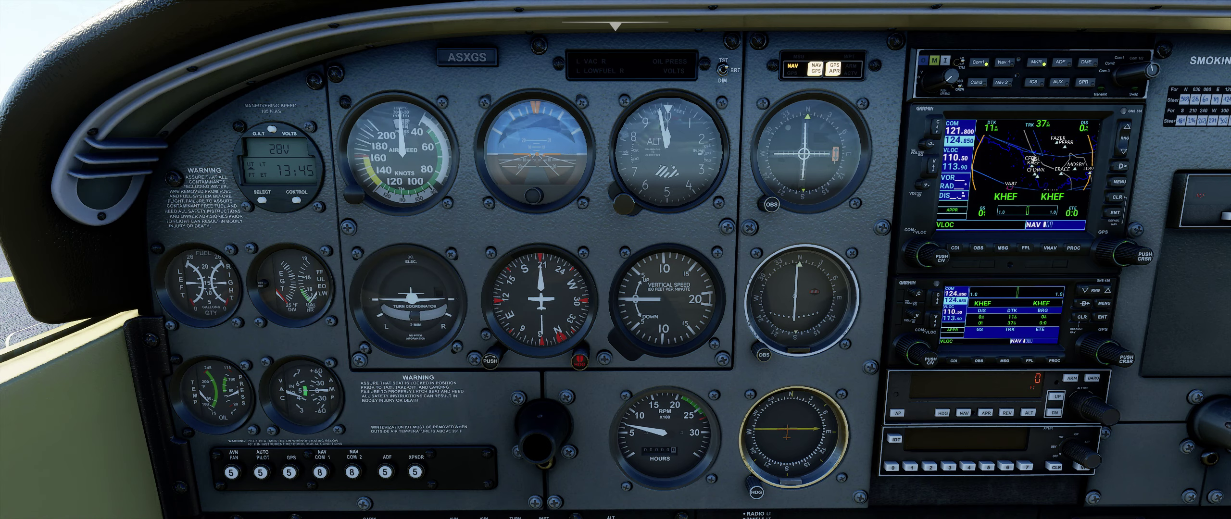
# - Pan and tilt the cockpit camera from the panel and pedestal up to the GNS 530 and audio panel
pyautogui.moveTo(788, 242); pyautogui.dragTo(814, 237)
pyautogui.scroll(5, 816, 241)
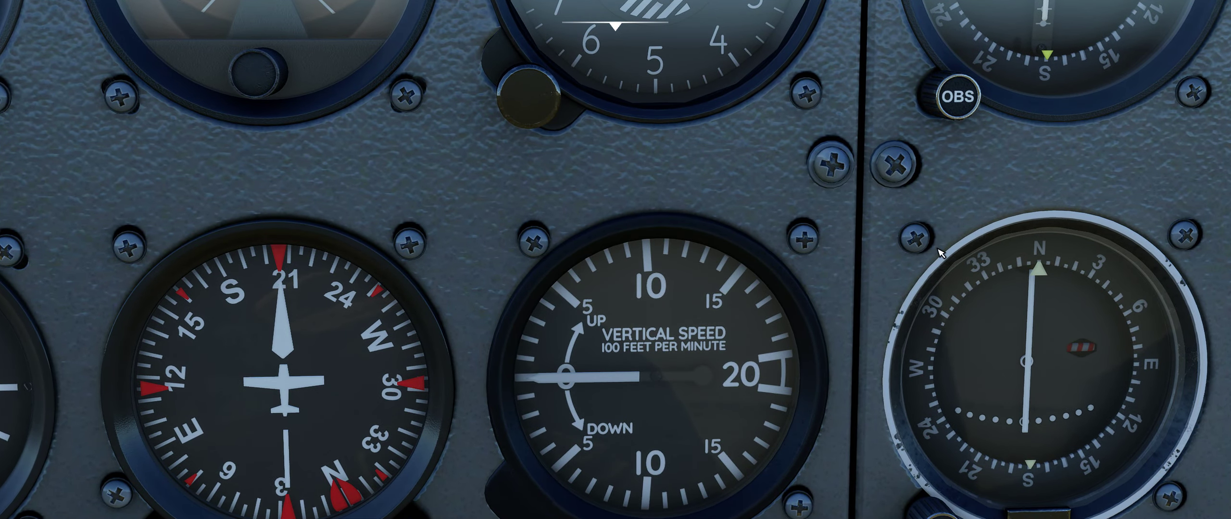
pyautogui.moveTo(938, 249); pyautogui.dragTo(1012, 250)
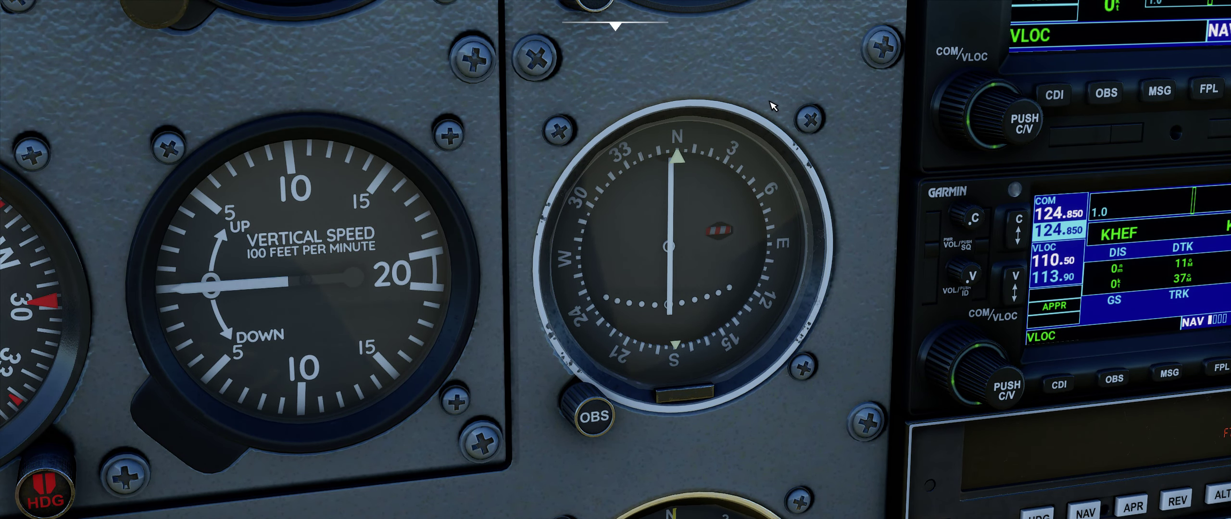
pyautogui.moveTo(885, 221); pyautogui.dragTo(877, 94)
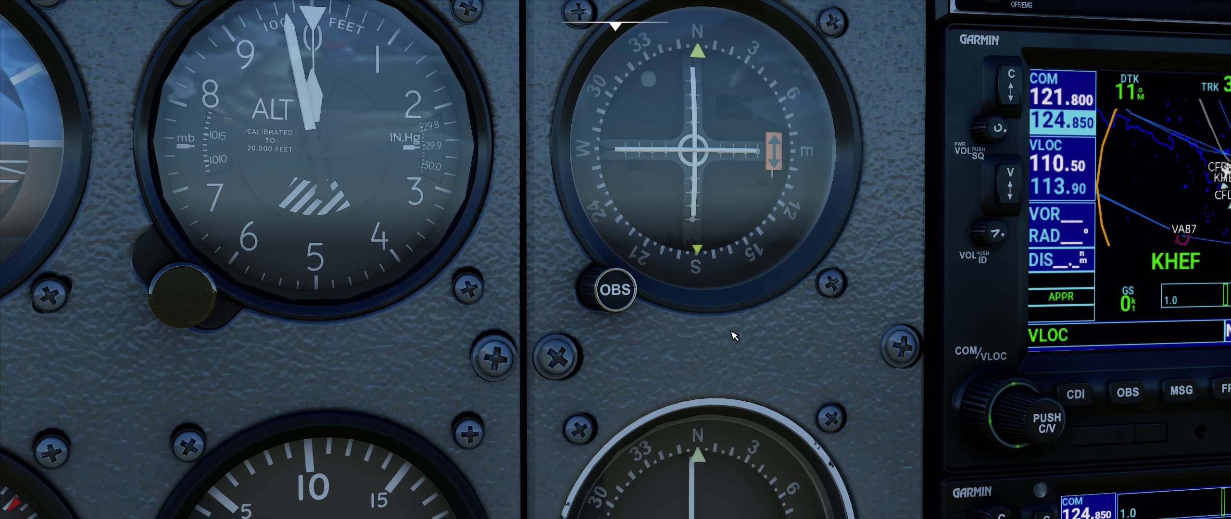
pyautogui.scroll(-5, 743, 329)
pyautogui.moveTo(743, 329); pyautogui.dragTo(708, 307)
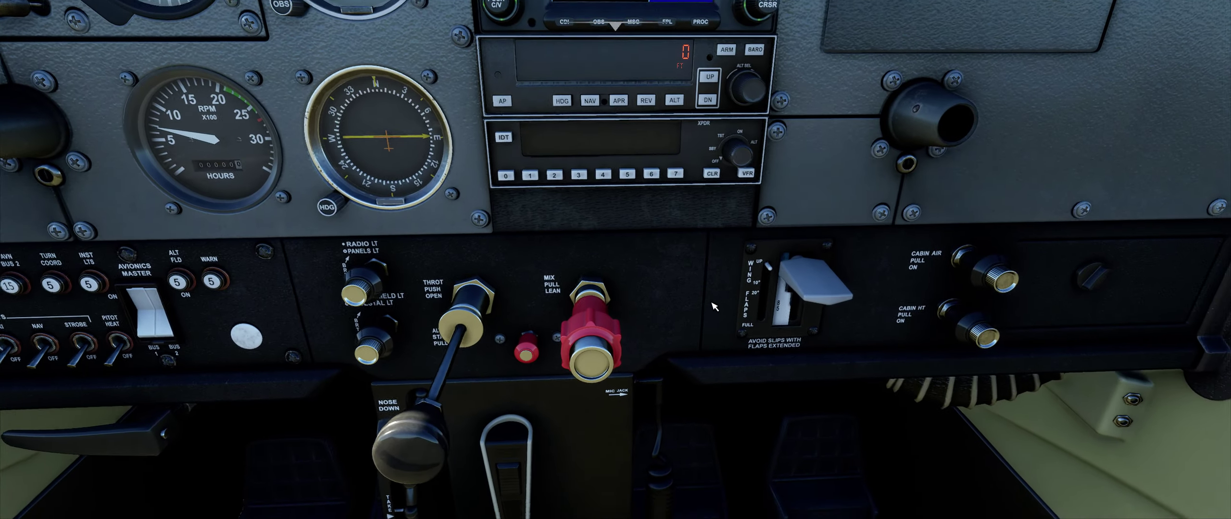
pyautogui.moveTo(640, 227); pyautogui.dragTo(640, 197)
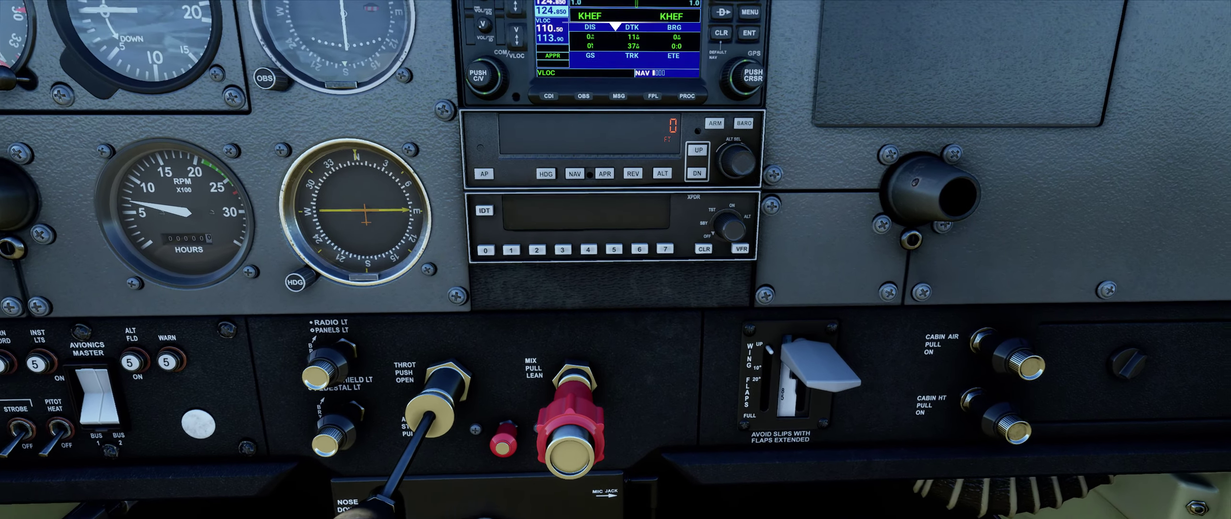
pyautogui.moveTo(744, 250); pyautogui.dragTo(746, 202)
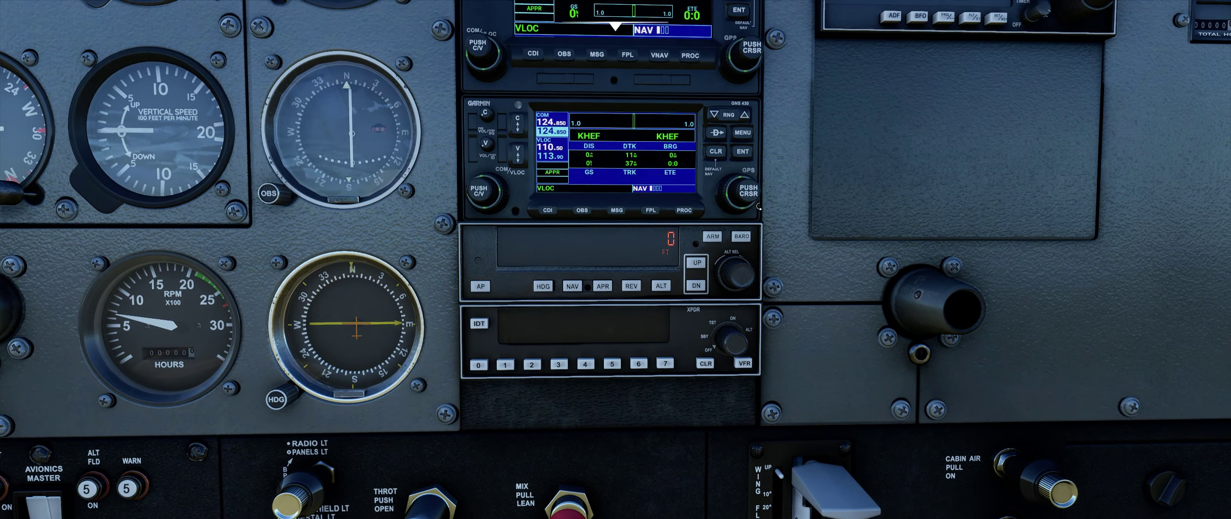
pyautogui.moveTo(786, 308); pyautogui.dragTo(787, 226)
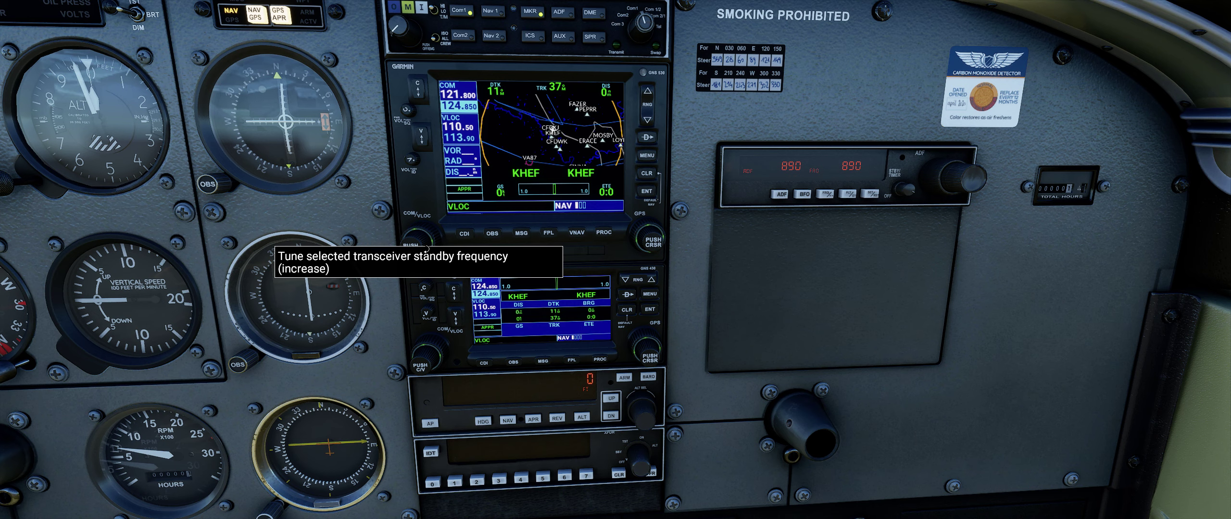
# - Tune GNS 530 VLOC standby to 109.10 and flip it active, leaving 110.50 on standby
pyautogui.scroll(3, 427, 248)
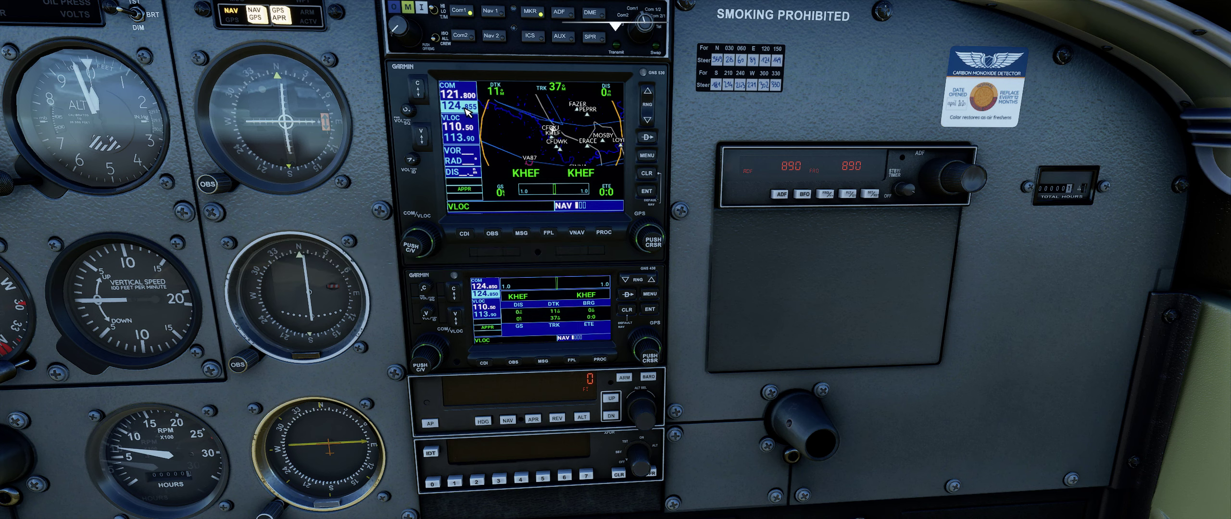
pyautogui.click(415, 253)
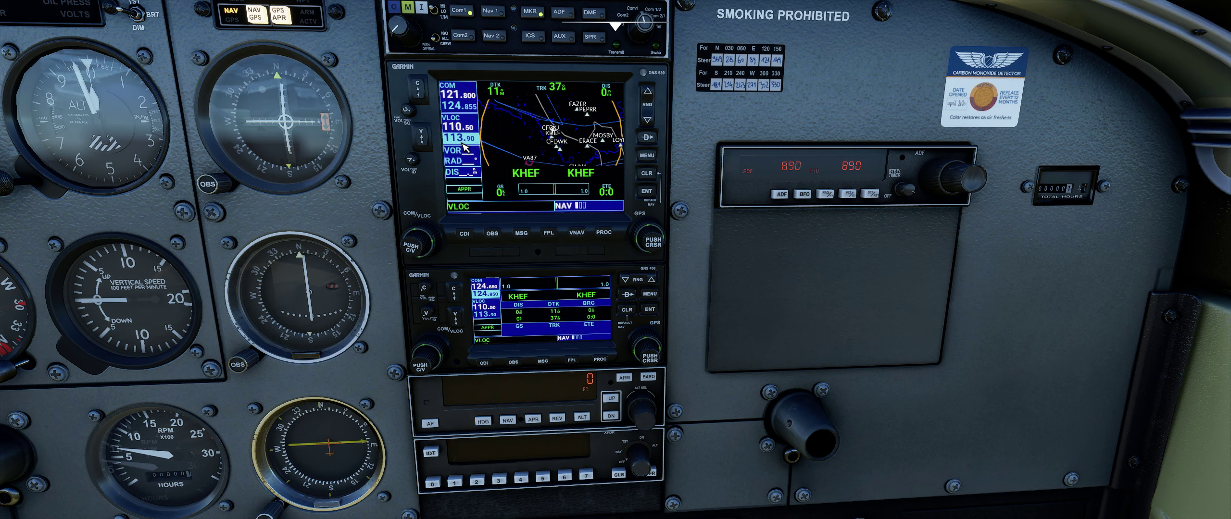
pyautogui.click(443, 245)
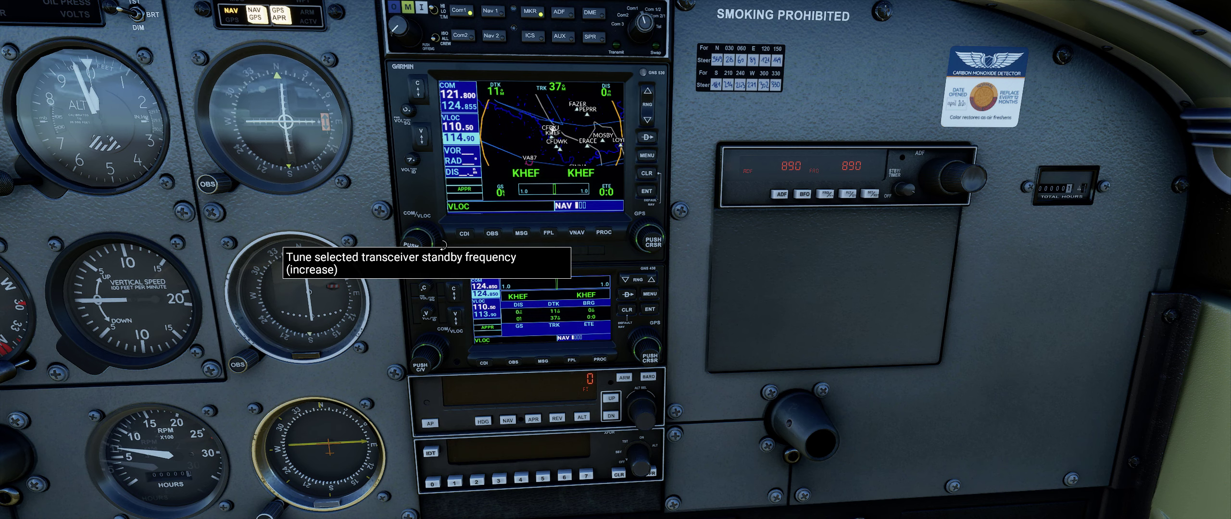
pyautogui.scroll(-3, 443, 245)
pyautogui.scroll(4, 428, 246)
pyautogui.scroll(-4, 427, 246)
pyautogui.click(426, 140)
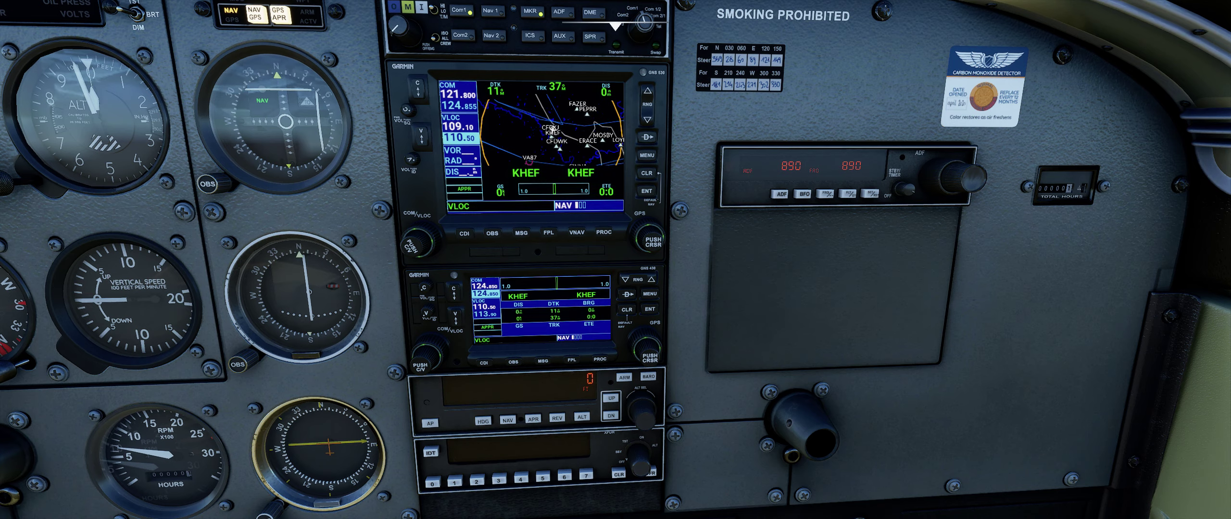
# - Look up and across the cockpit, then zoom in on the NAV/GPS annunciator, HSI and GNS 530
pyautogui.hotkey('shift', 'Up')
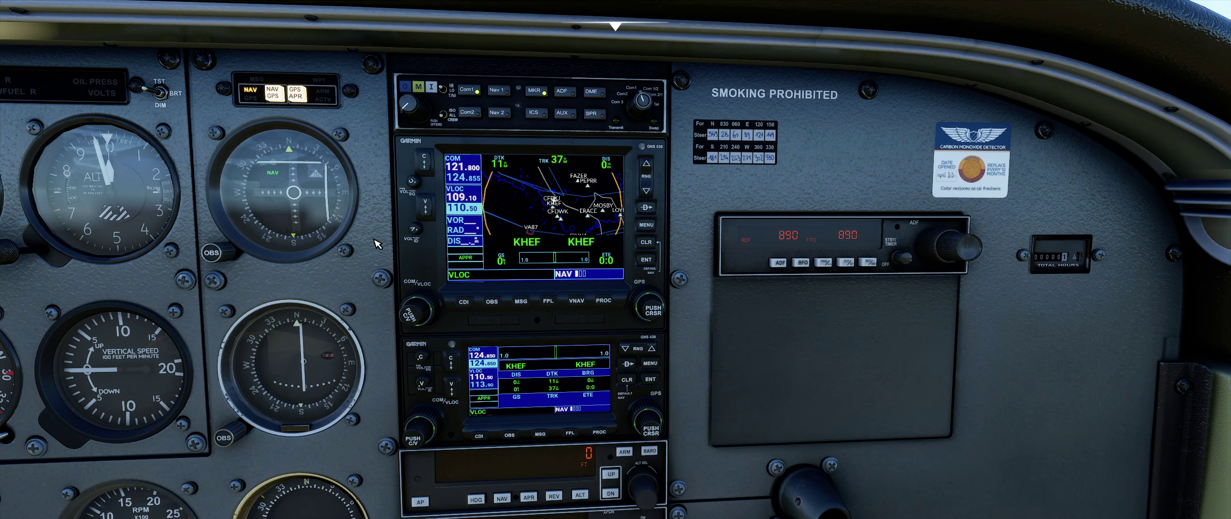
pyautogui.moveTo(362, 288); pyautogui.dragTo(298, 288)
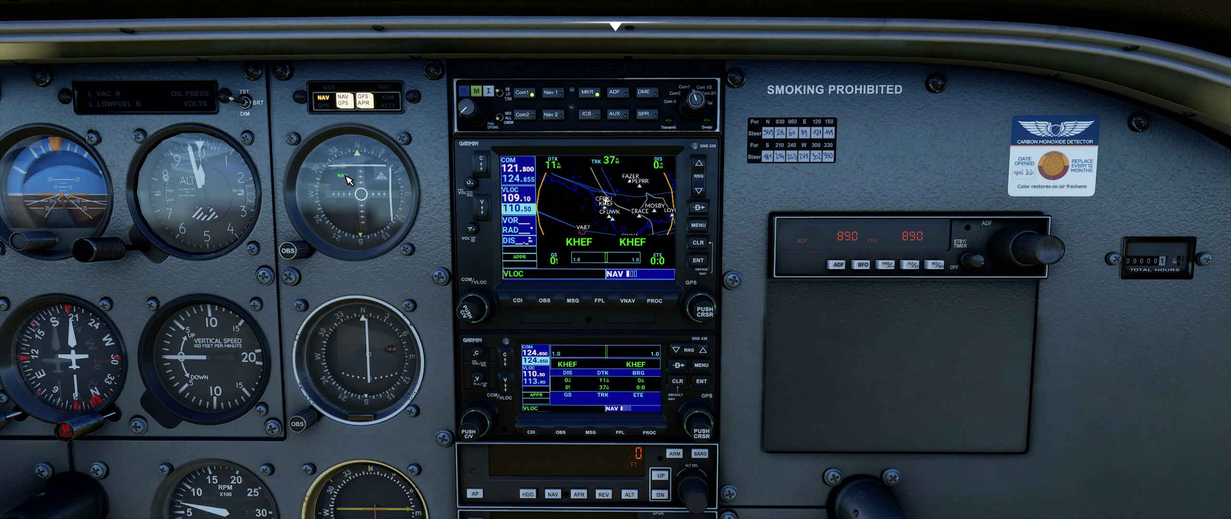
pyautogui.scroll(3, 281, 180)
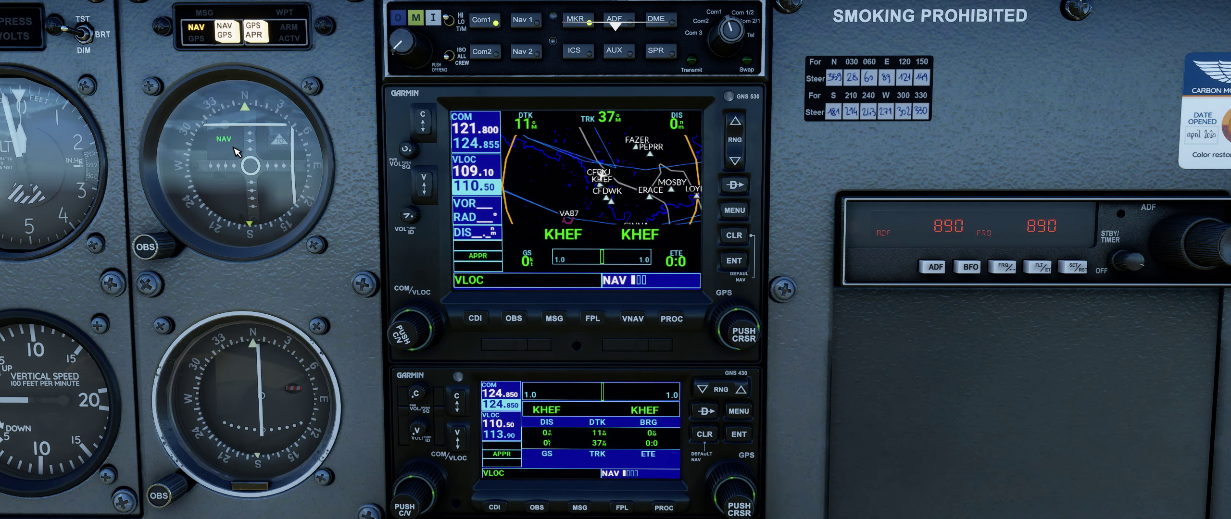
# - Toggle the annunciator back to NAV and the CDI back to VLOC, then reset the pilot panel view
pyautogui.click(226, 33)
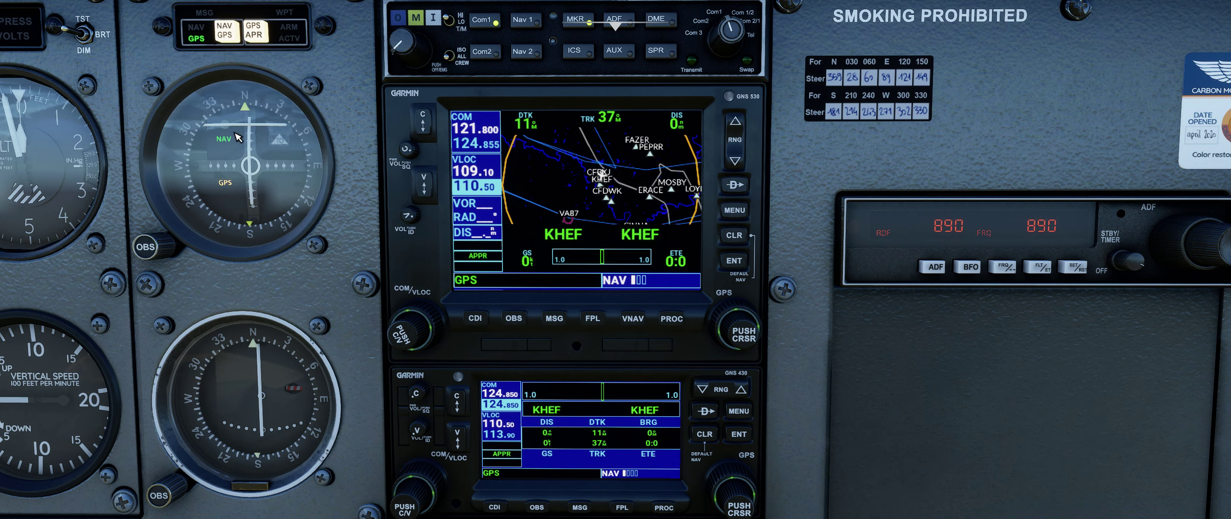
pyautogui.click(229, 39)
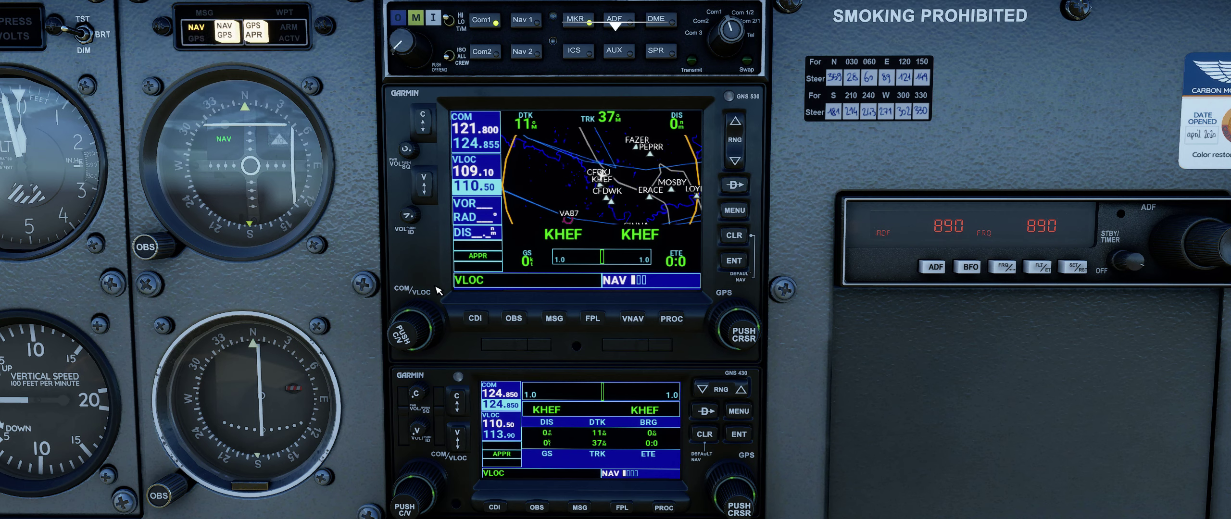
pyautogui.click(476, 324)
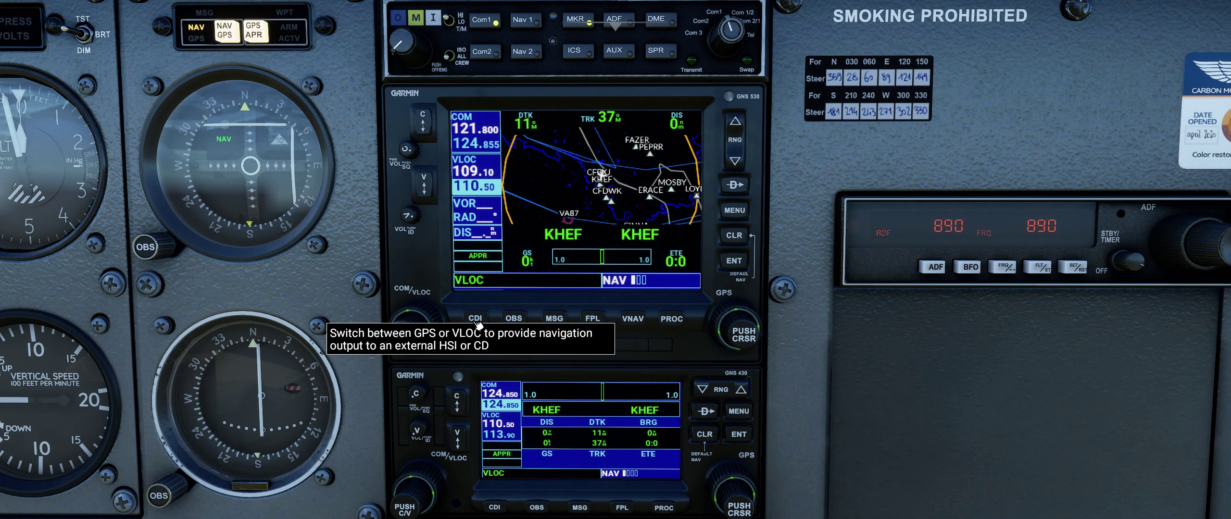
pyautogui.click(476, 322)
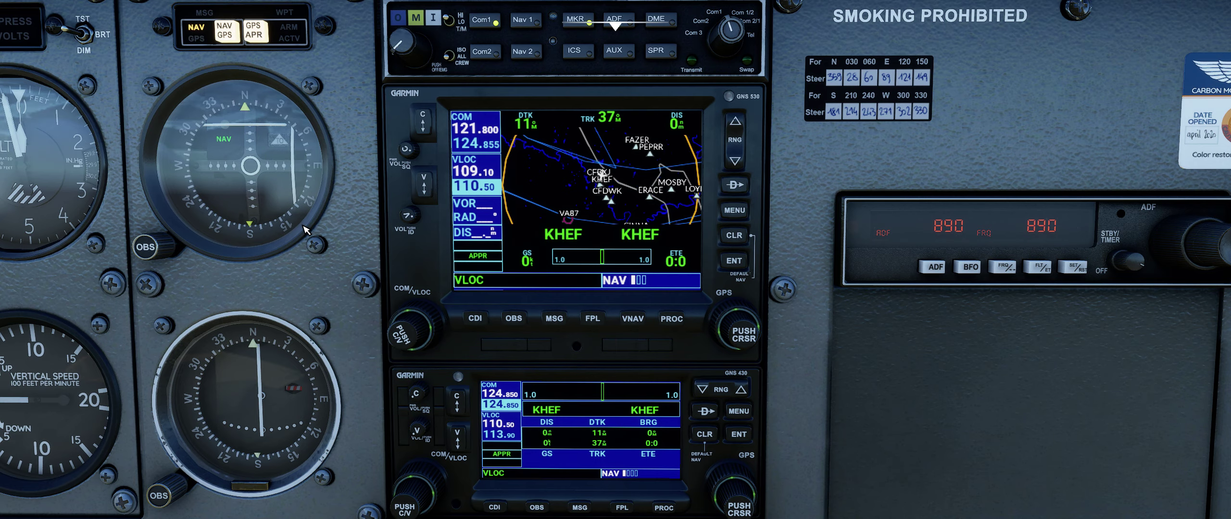
pyautogui.hotkey('ctrl', '1')
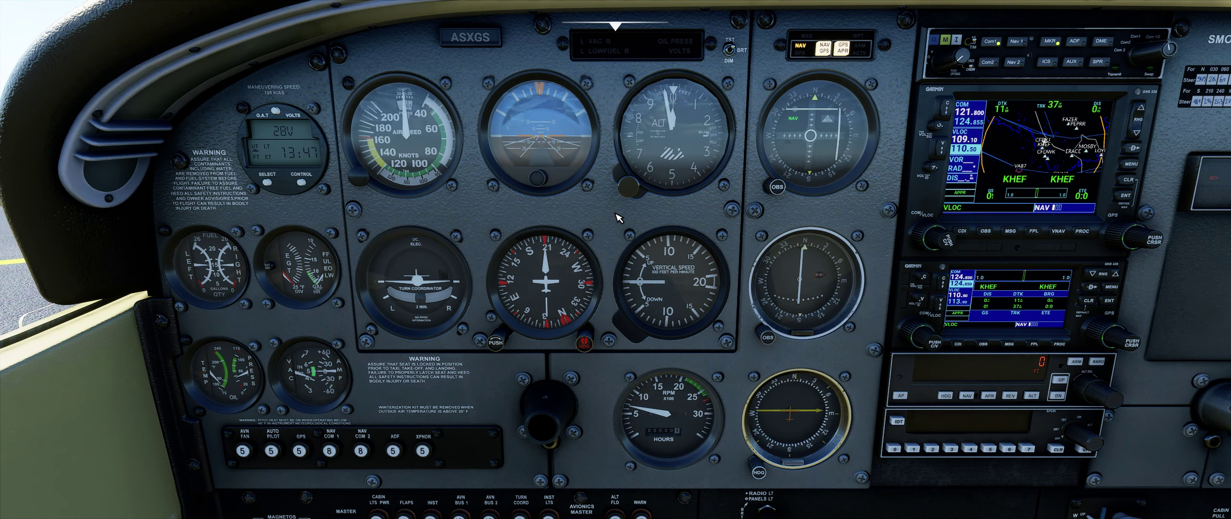
# - Zoom in on the altimeter and change its setting from 29.92 to 30.15 in Hg
pyautogui.scroll(8, 721, 185)
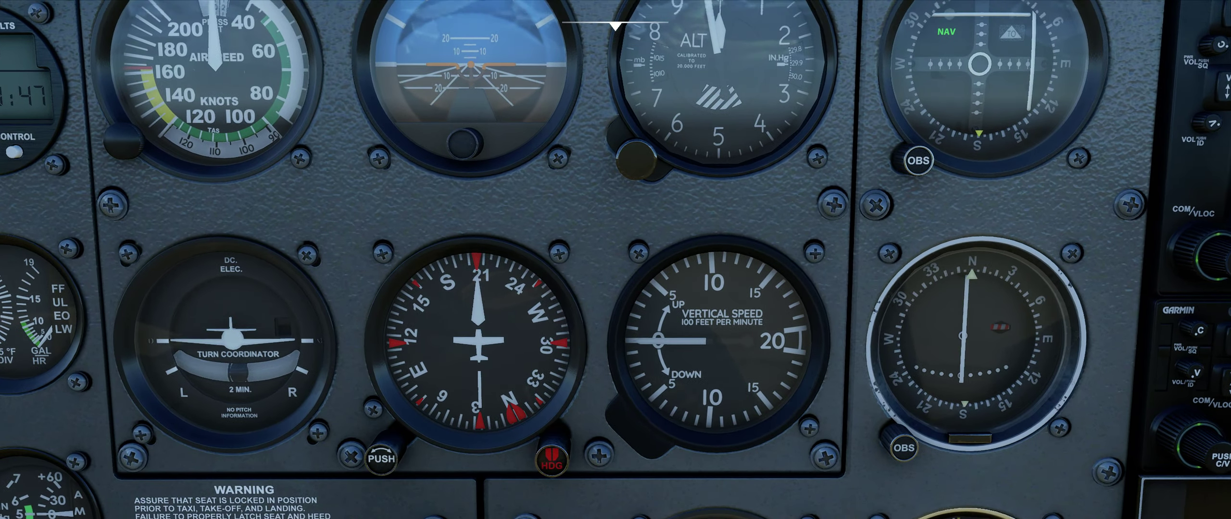
pyautogui.moveTo(720, 185); pyautogui.dragTo(770, 197)
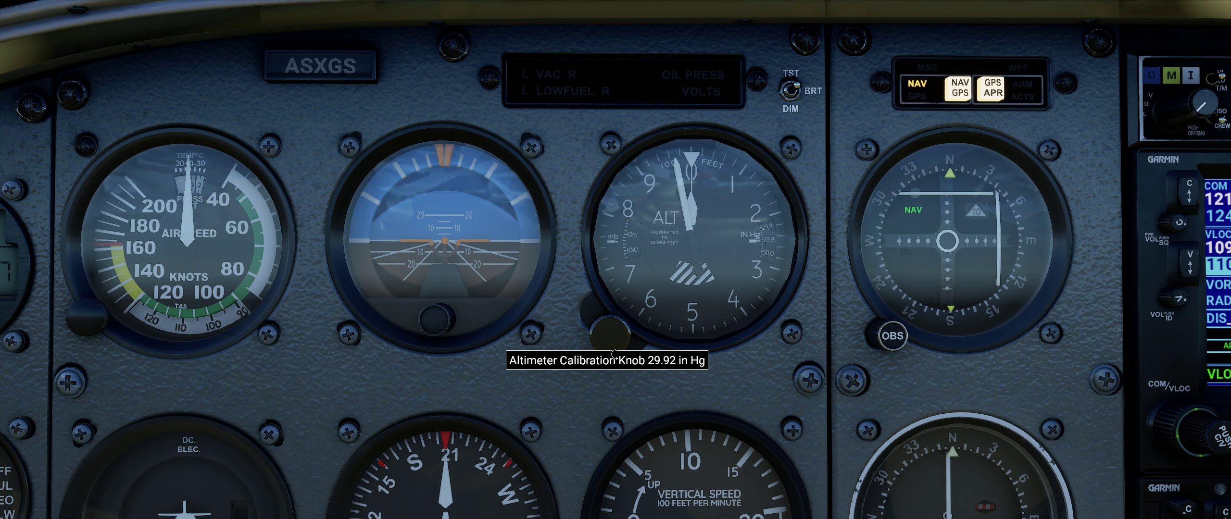
pyautogui.scroll(15, 614, 354)
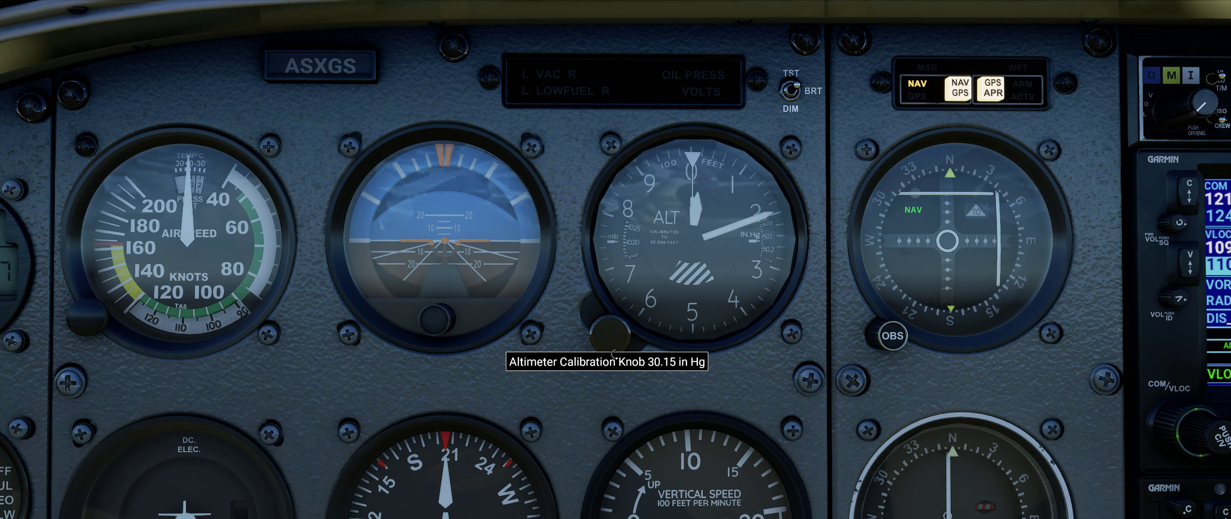